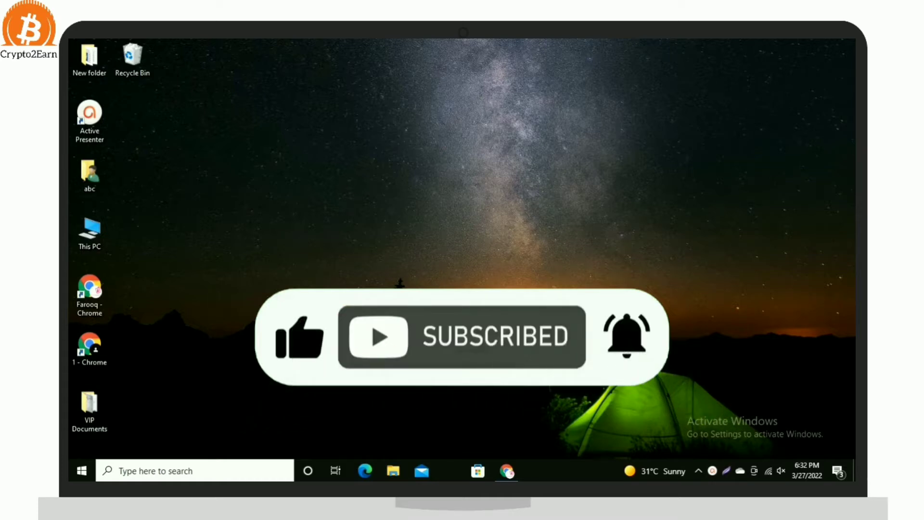
Switch to Chrome and browse the Write For Us Now site's Education and Social Media post categories.
click(507, 472)
mouse_move(418, 181)
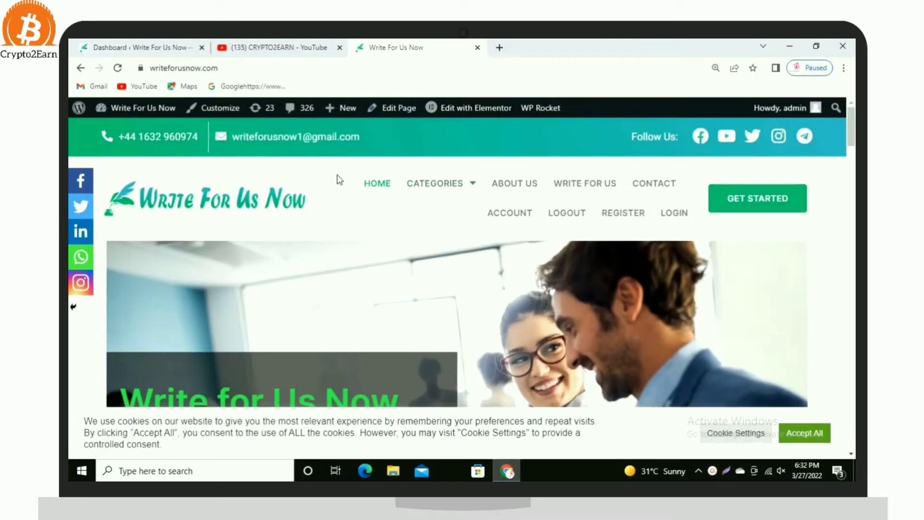
mouse_move(466, 183)
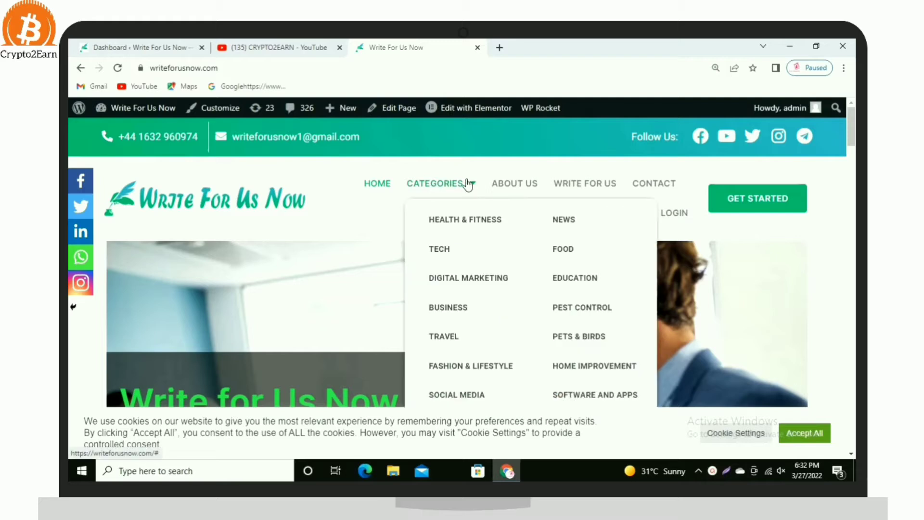
click(570, 278)
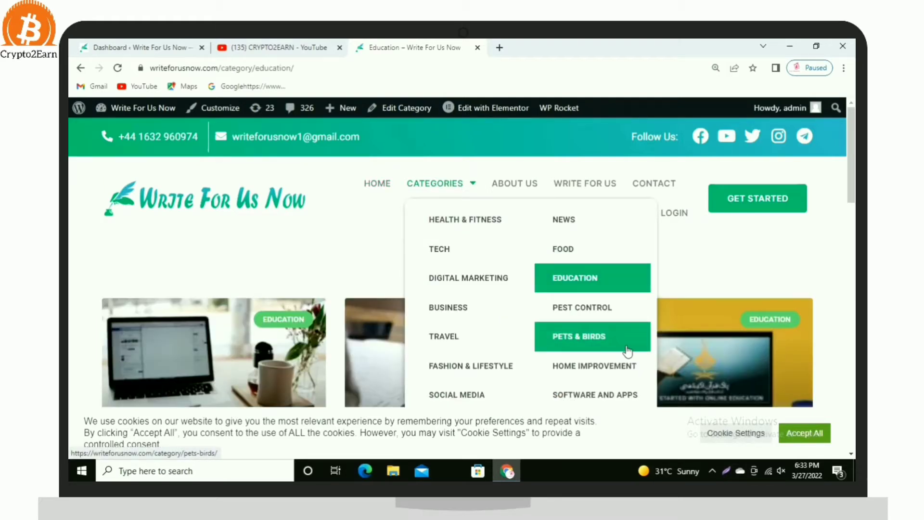
click(464, 395)
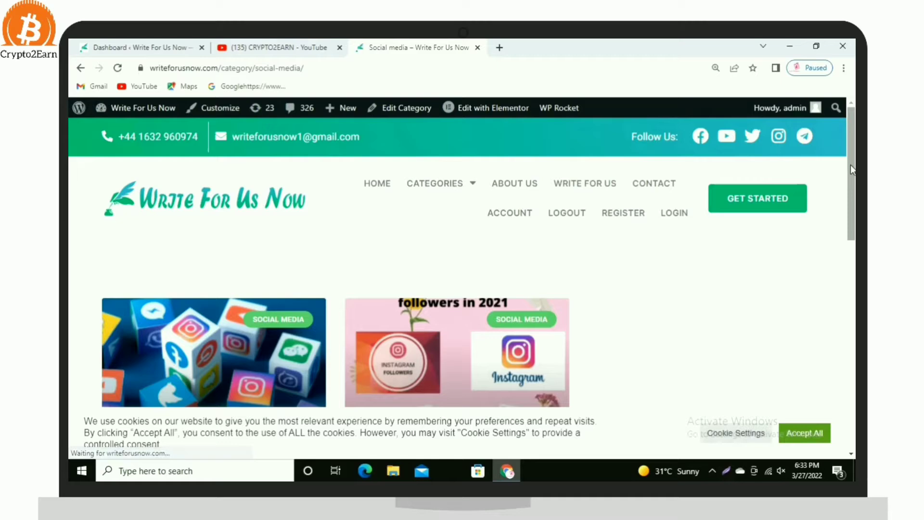
scroll(850, 168, down, 5)
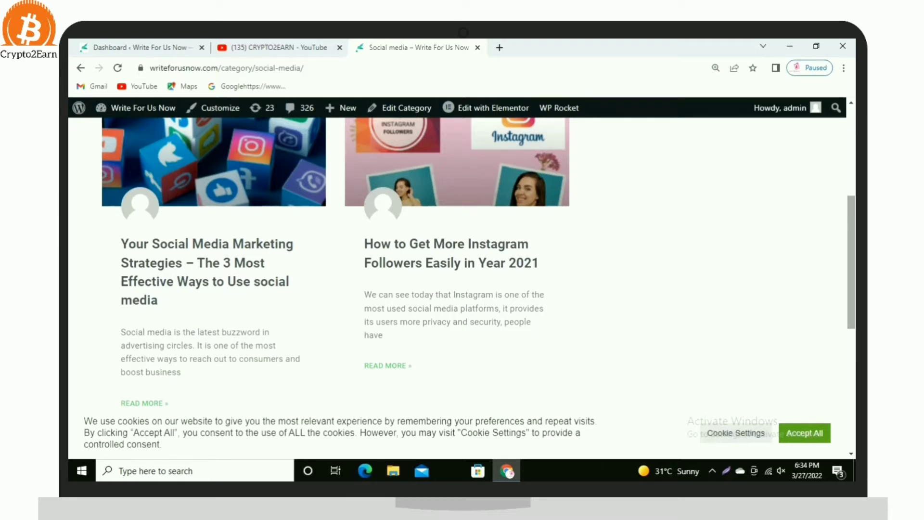
Open the post "How to Get More Instagram Followers Easily in Year 2021" and examine it through to its end.
click(435, 252)
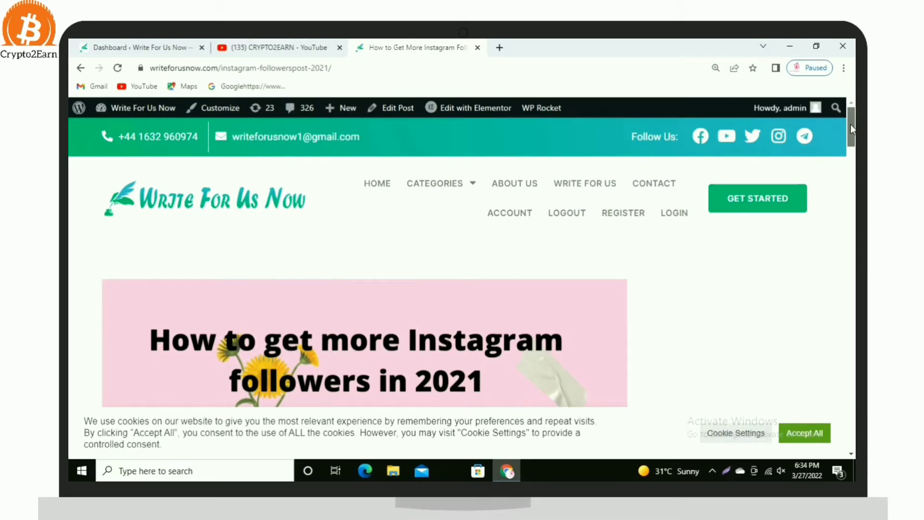
drag(851, 124, 827, 386)
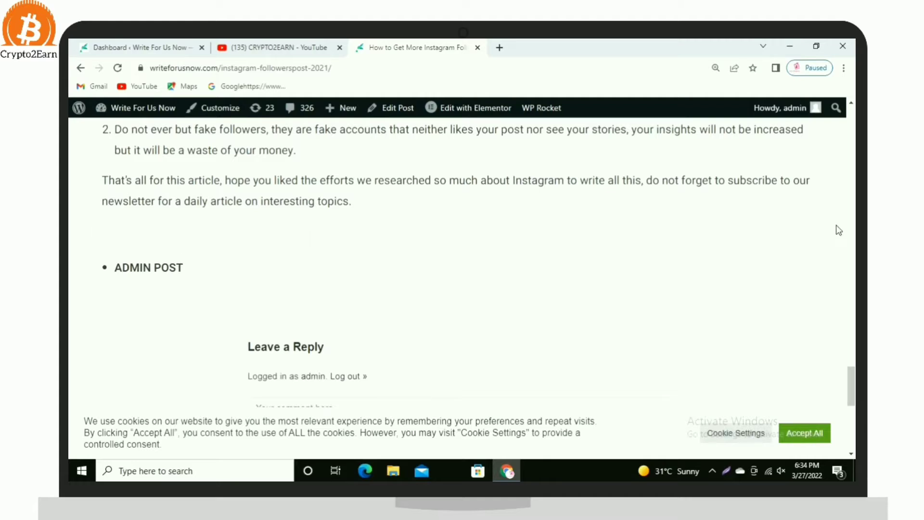
drag(851, 380, 851, 115)
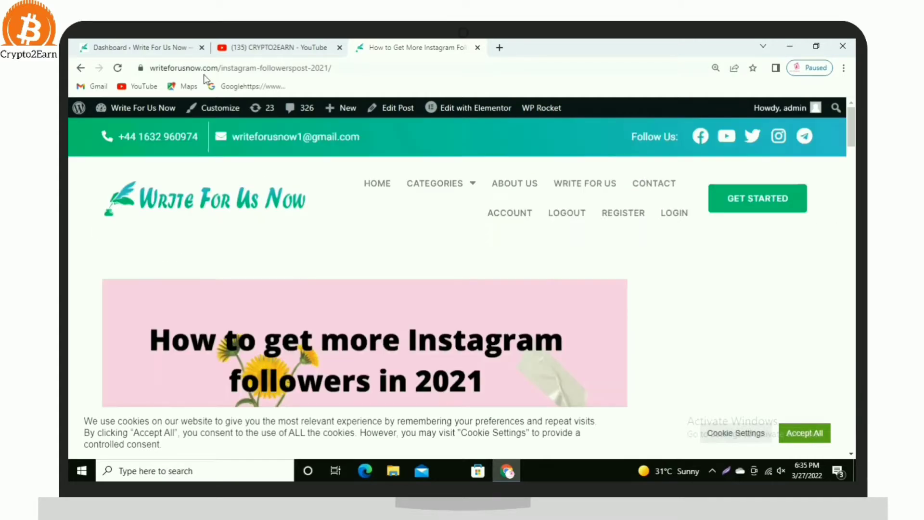
Open the full posts list in the site's admin dashboard and filter it by the Social media category.
click(171, 47)
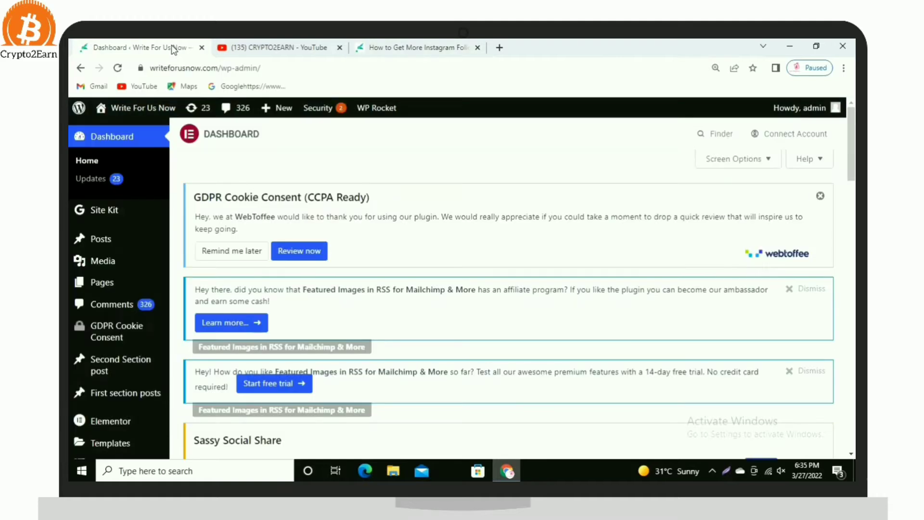
mouse_move(117, 250)
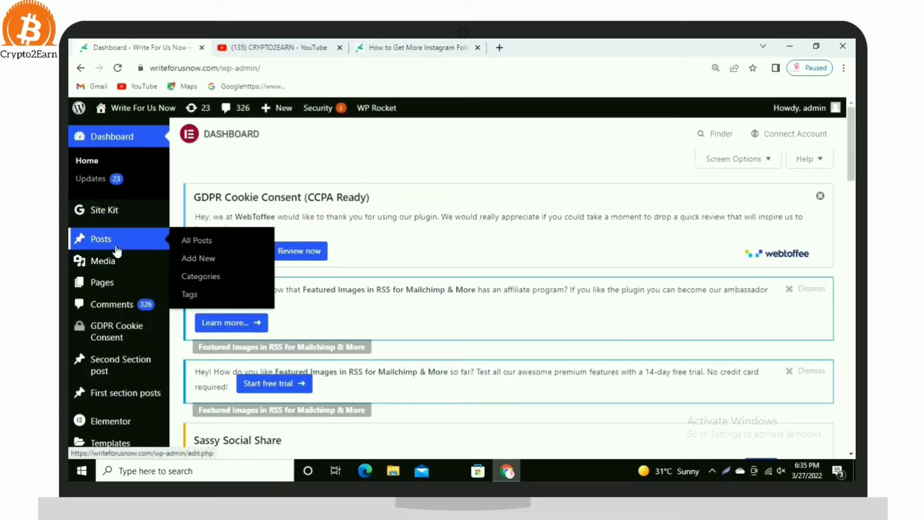
click(213, 244)
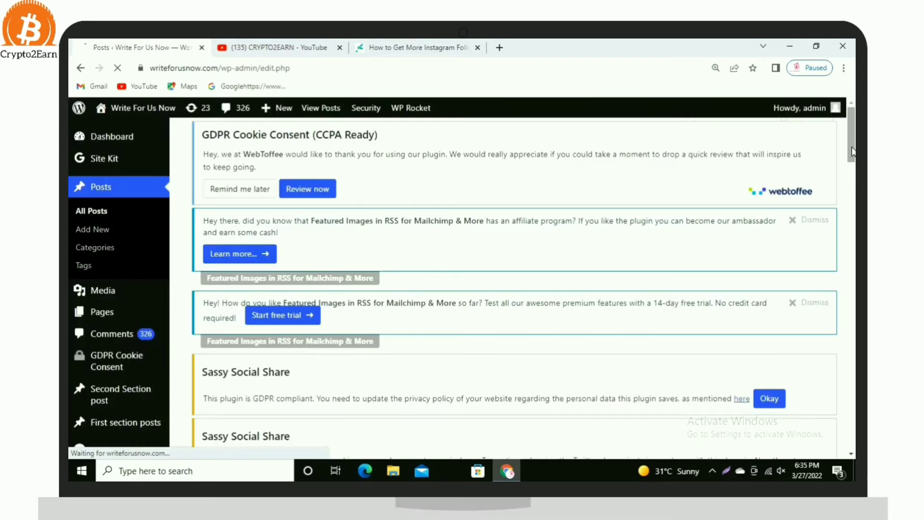
drag(852, 152, 852, 264)
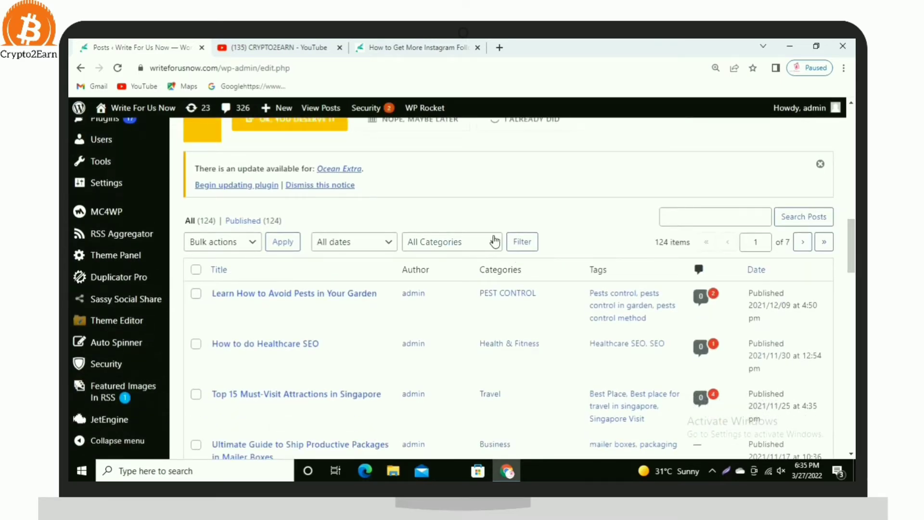
click(494, 240)
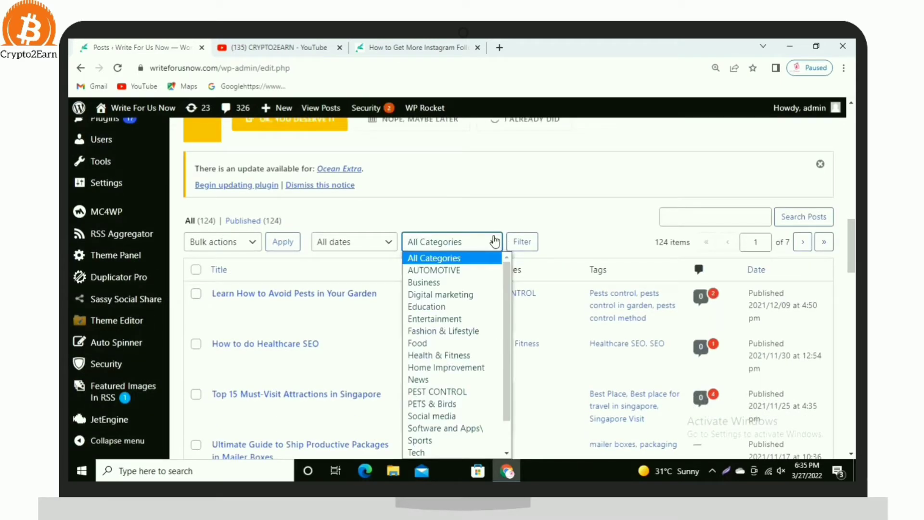
click(465, 416)
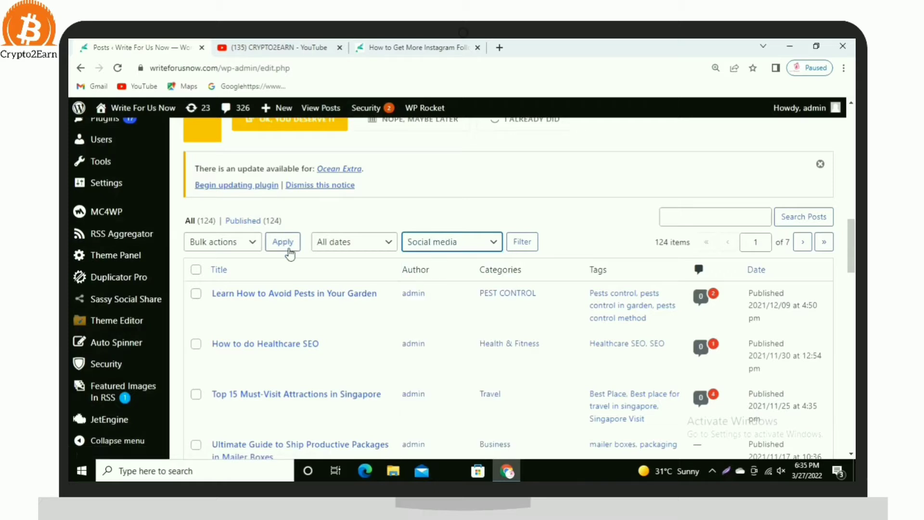
click(289, 249)
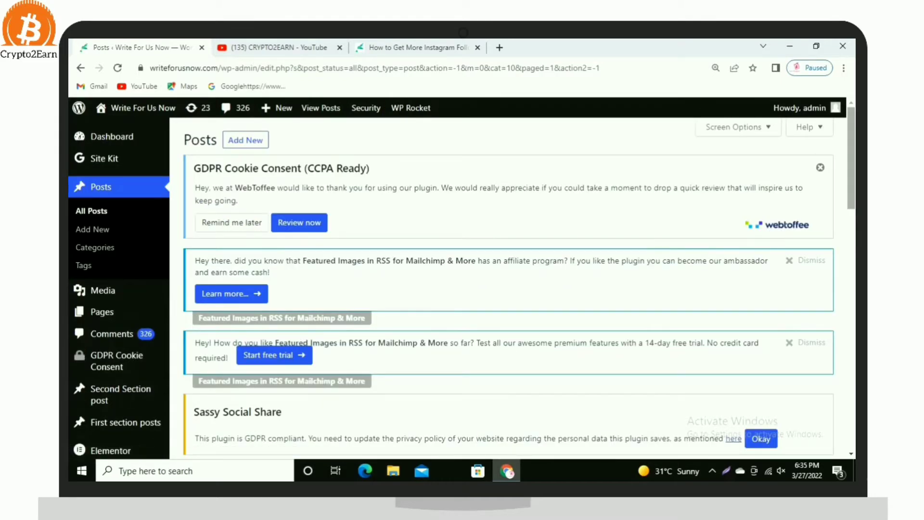
Open the post "How to Get More Instagram Followers Easily in Year 2021" for editing at the end of its content.
scroll(519, 288, down, 15)
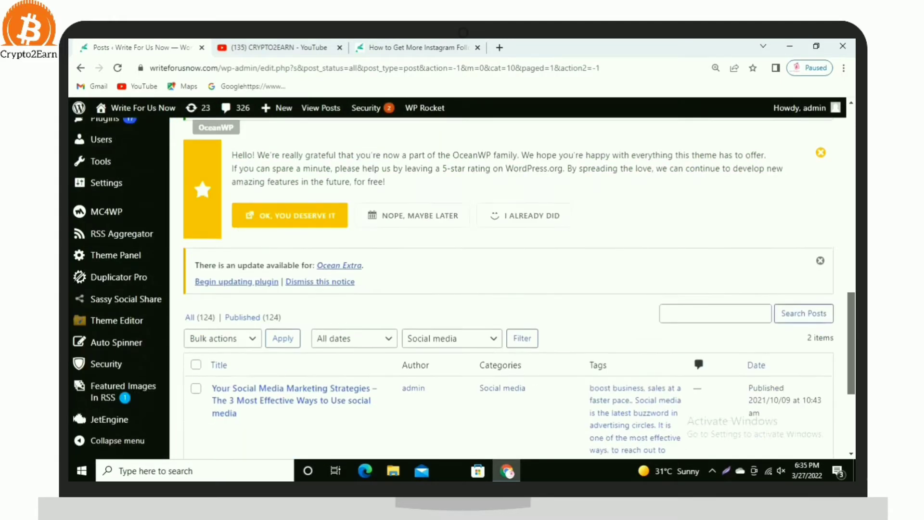
scroll(284, 434, down, 1)
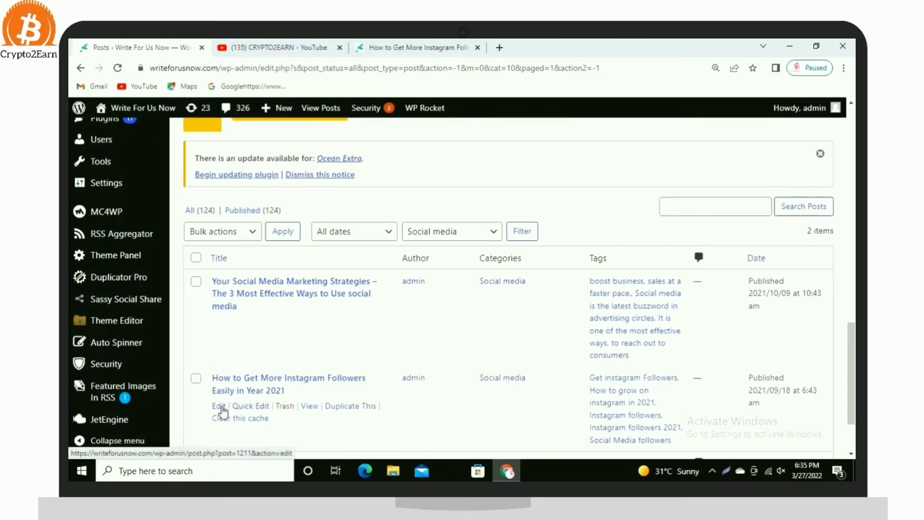
click(217, 407)
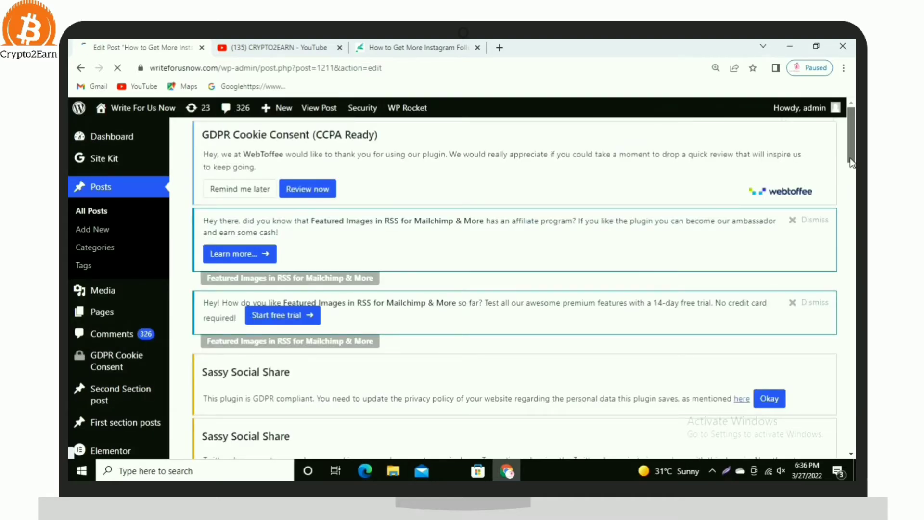
drag(851, 162, 851, 290)
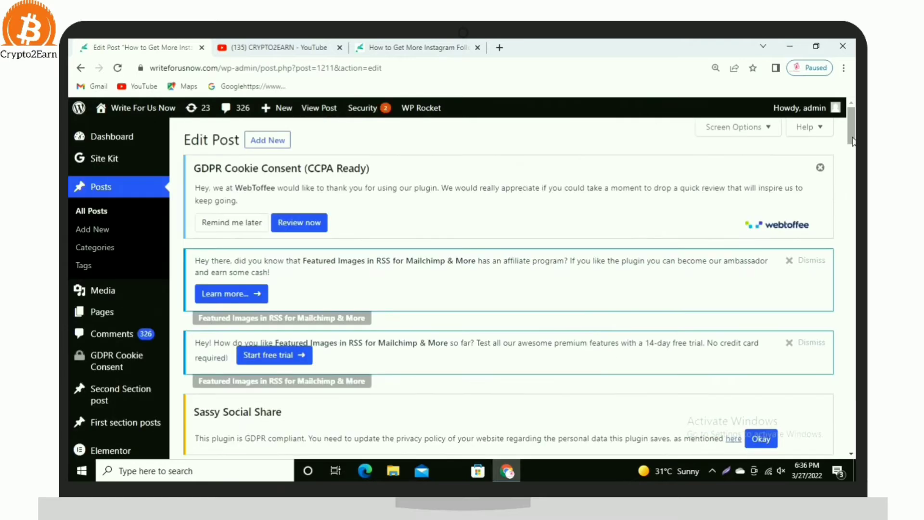
drag(851, 140, 851, 353)
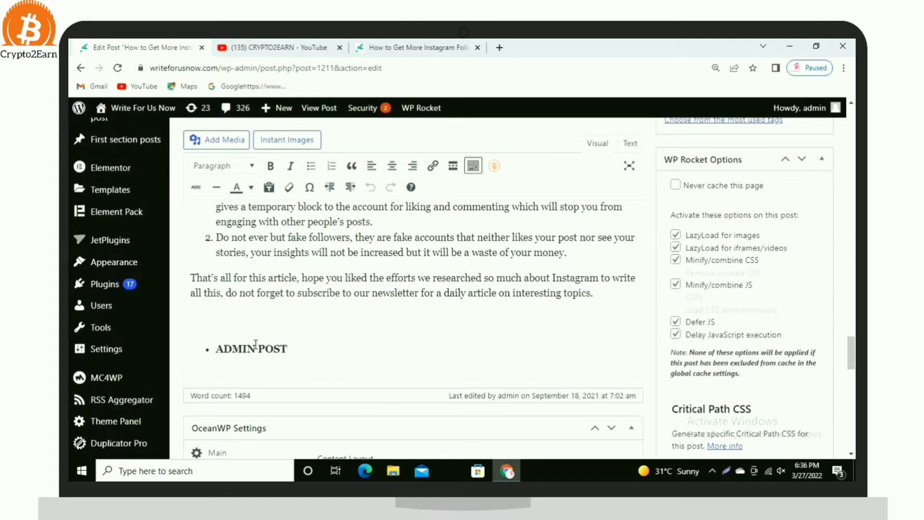
Replace the ADMIN POST bullet at the end of the article with two empty tags, <><>, on a new line.
click(293, 349)
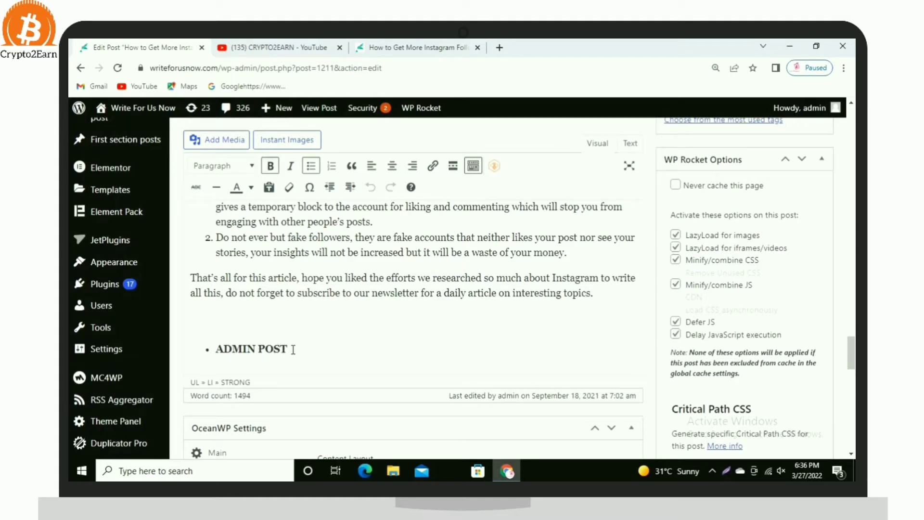
key(BackSpace)
key(BackSpace)
key(BackSpace)
key(BackSpace)
key(BackSpace)
key(BackSpace)
key(BackSpace)
key(BackSpace)
key(BackSpace)
key(BackSpace)
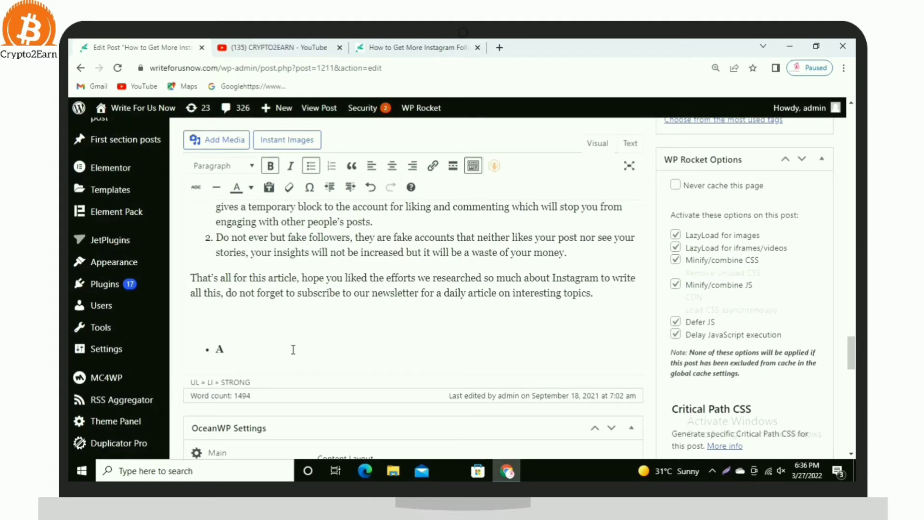
text(g)
key(BackSpace)
key(BackSpace)
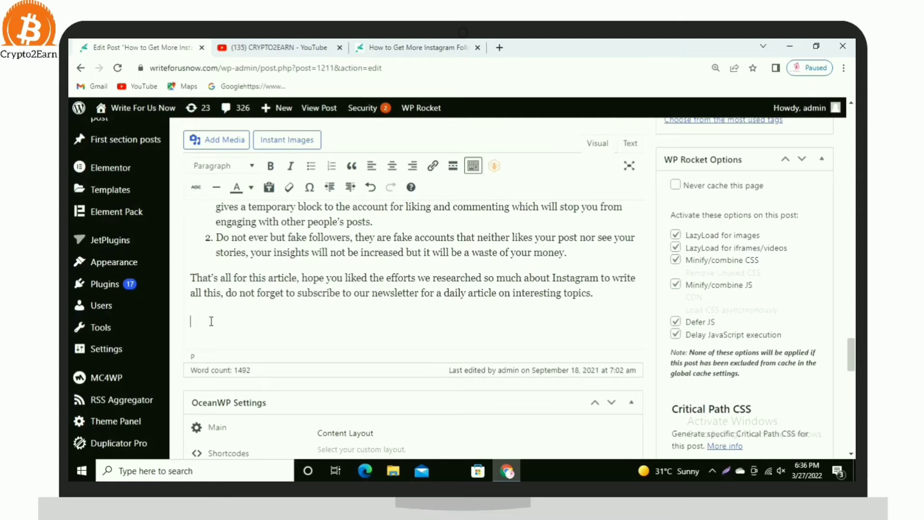
key(Return)
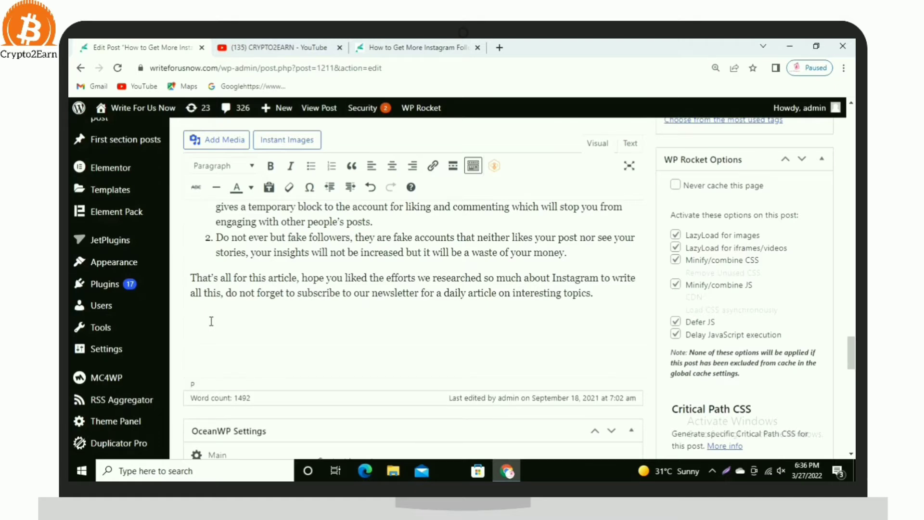
text(<><>)
Copy the full web address of the CRYPTO2EARN YouTube channel's videos page.
click(268, 48)
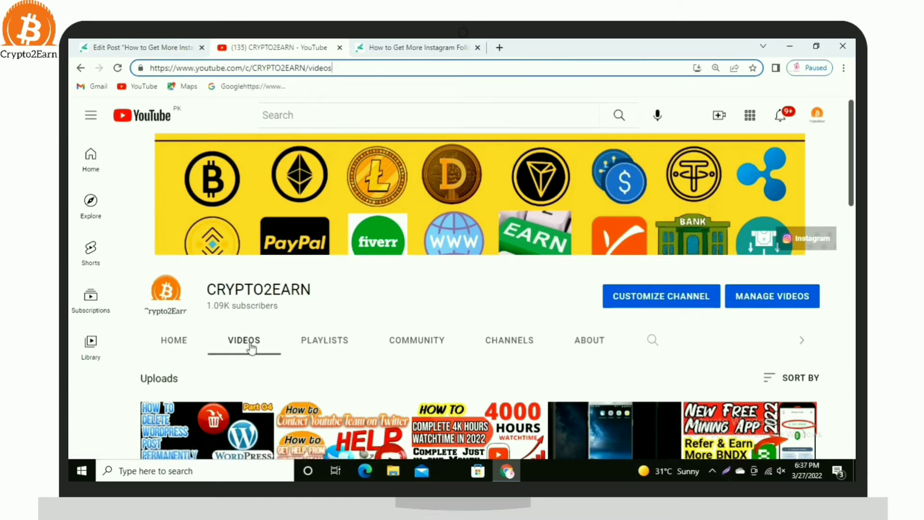
double_click(261, 68)
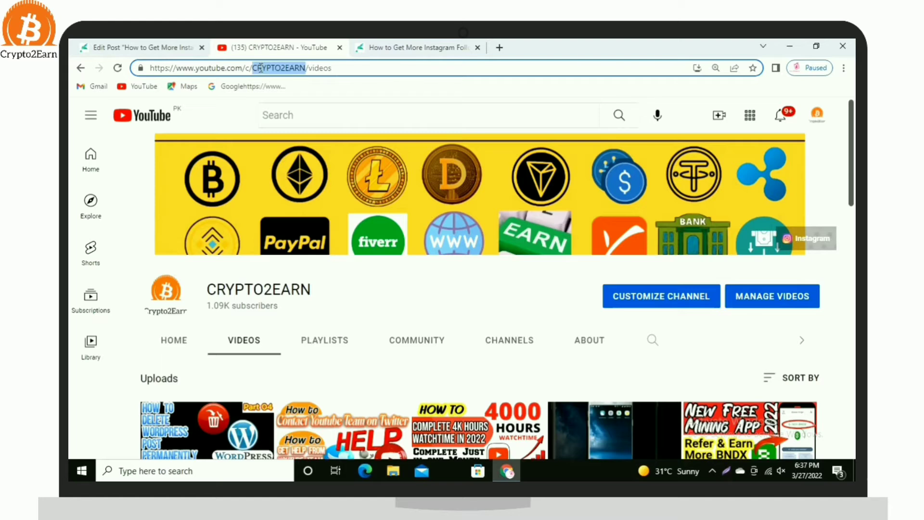
key(ctrl+a)
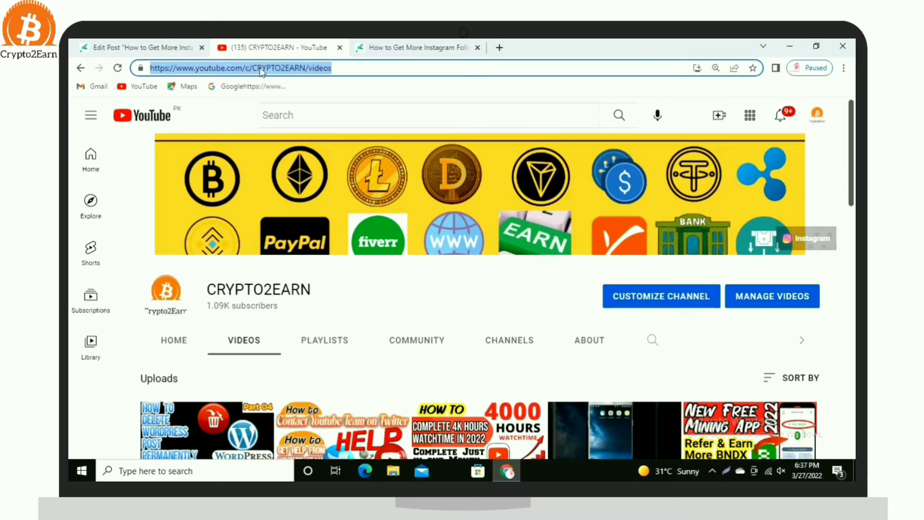
right_click(261, 70)
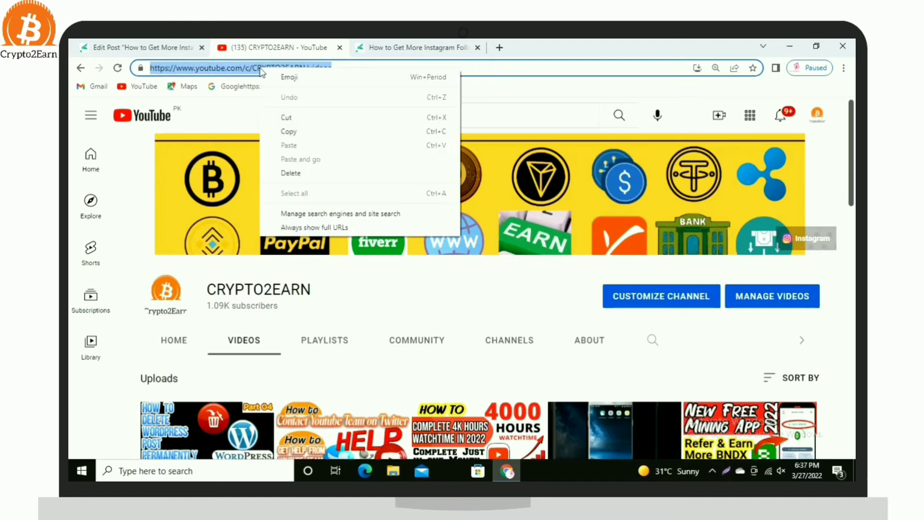
click(310, 132)
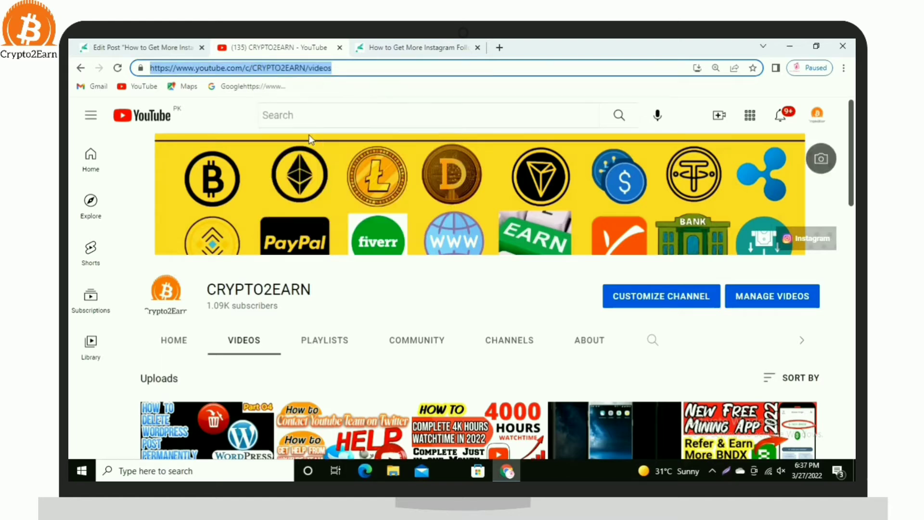
click(400, 47)
click(139, 47)
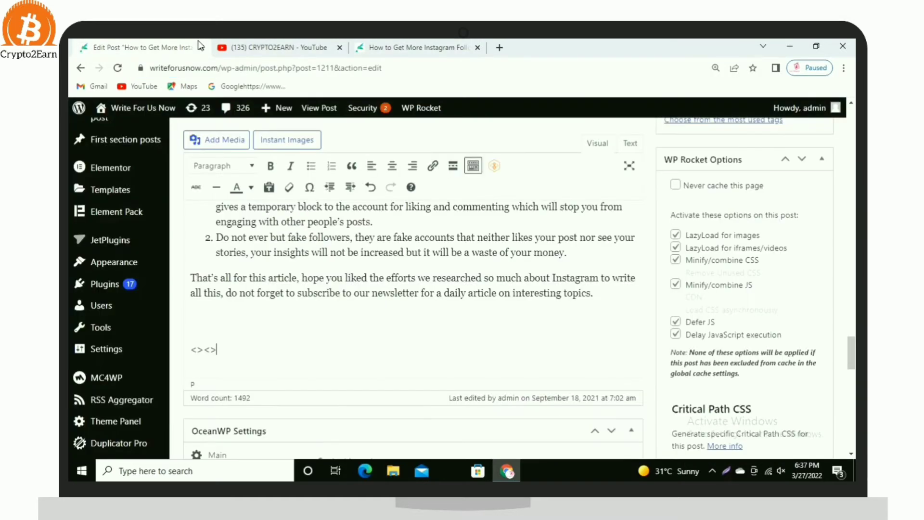
click(198, 348)
text(a href=")
key(ctrl+v)
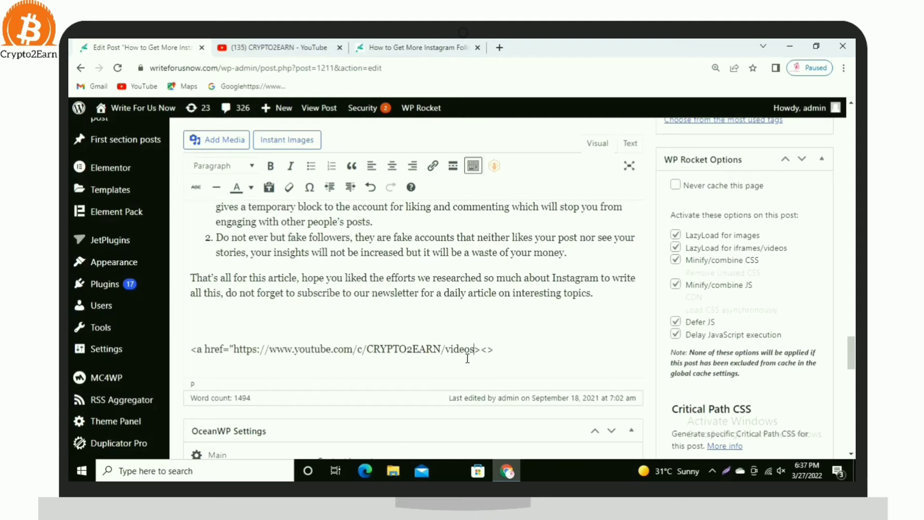
text(/)
text(")
Enter the link text "Please Visit Our Youtube Channel" between the two tags.
text(P)
text(l)
text(ease )
text(Vidit)
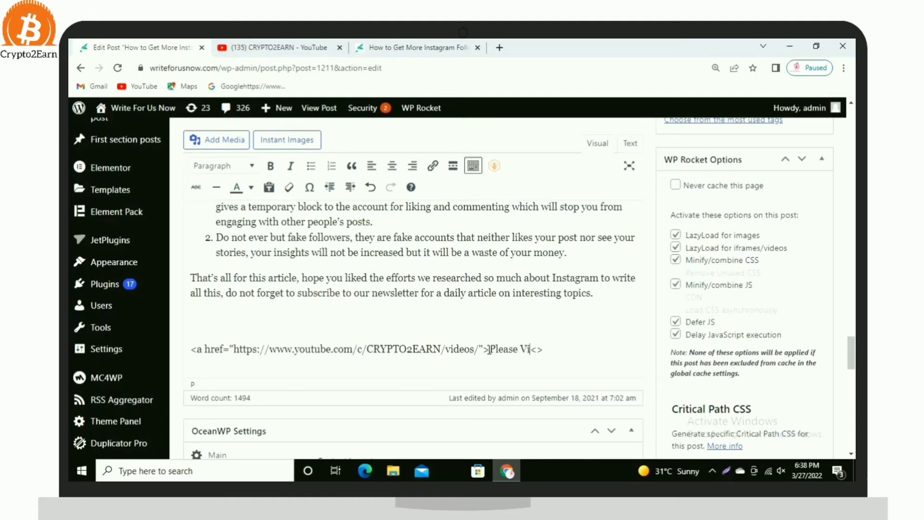
key(BackSpace)
key(BackSpace)
key(BackSpace)
text(sit Our)
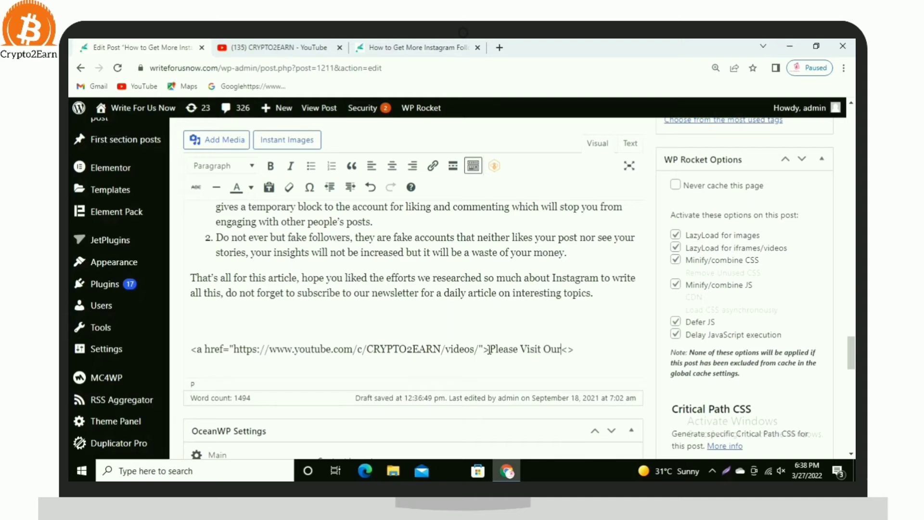
text( Youtube Chann)
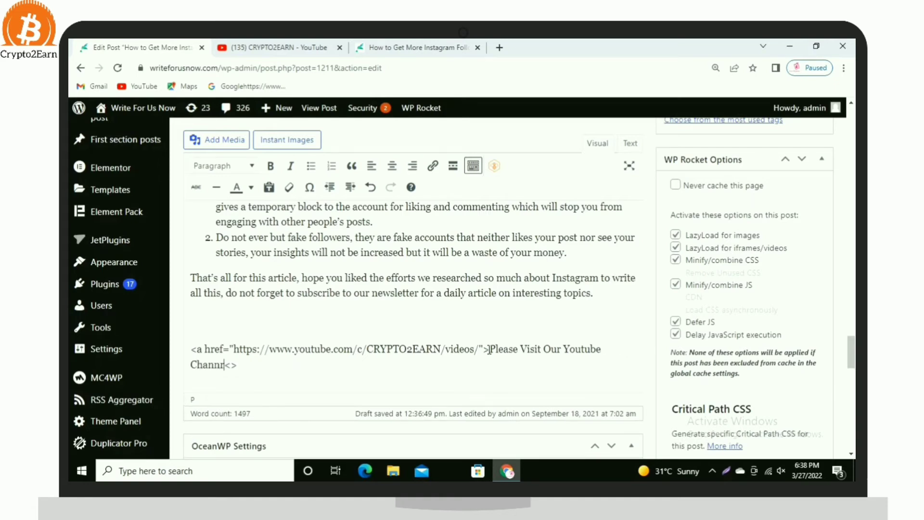
text(r)
key(BackSpace)
text(el)
Fill the closing tag as <a/> and select the entire link code.
click(234, 365)
text(/a/)
drag(267, 371, 191, 349)
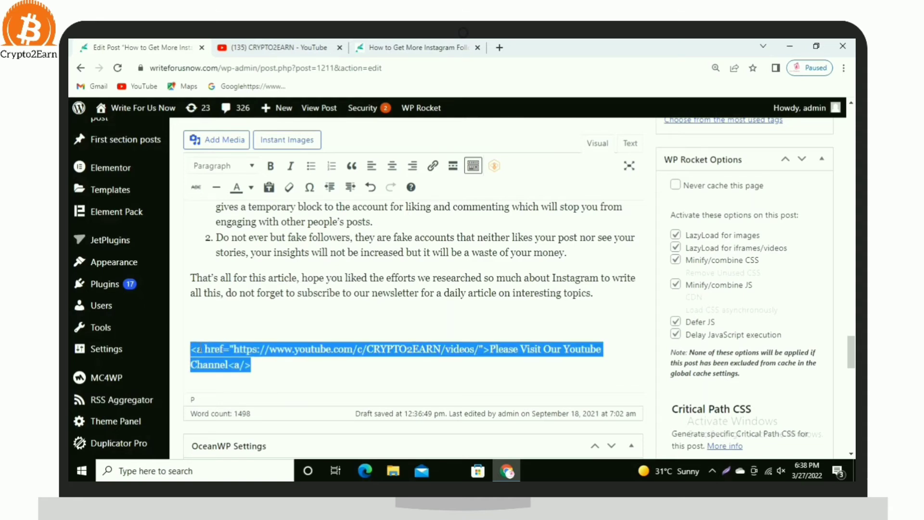
Move the link code from the visual editor to the end of the post's HTML source, then return to the visual view.
right_click(199, 349)
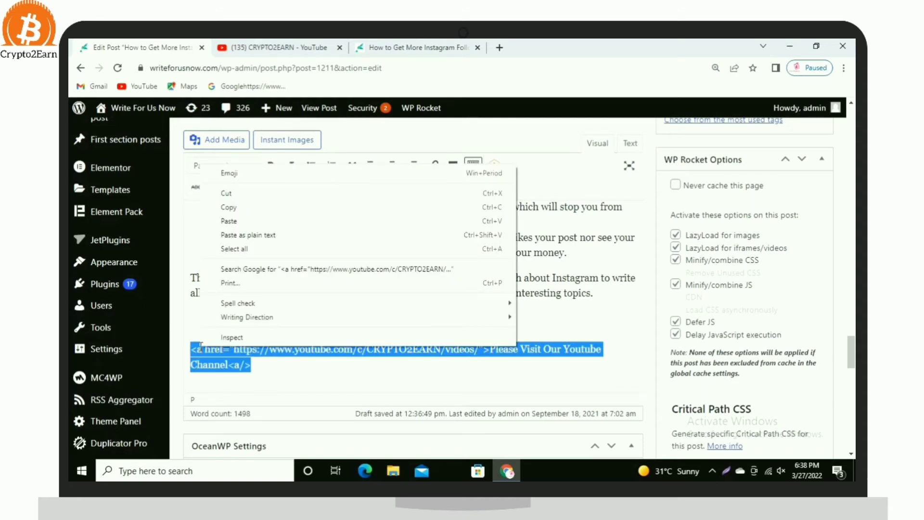
click(245, 193)
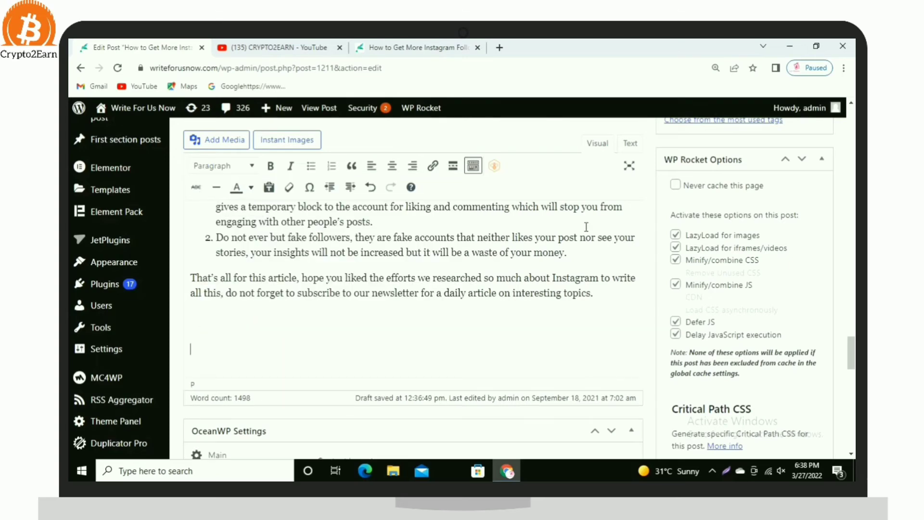
click(629, 143)
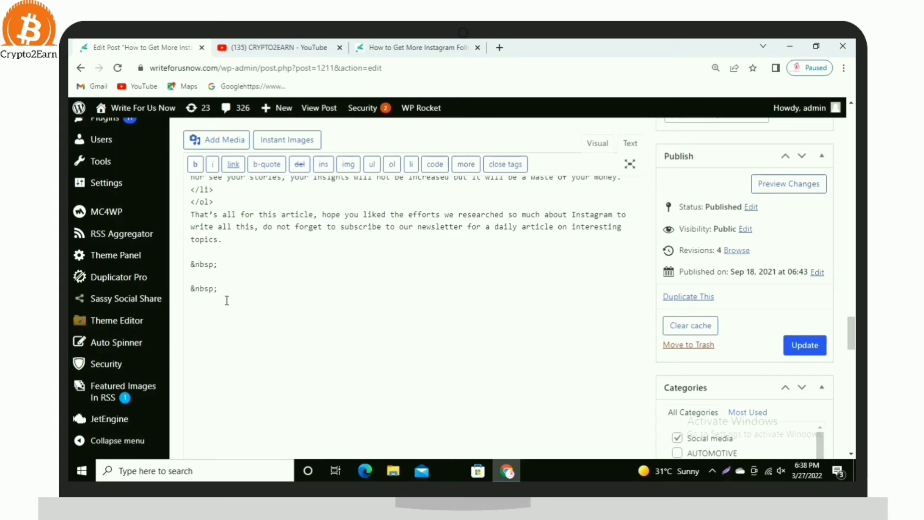
key(ctrl+v)
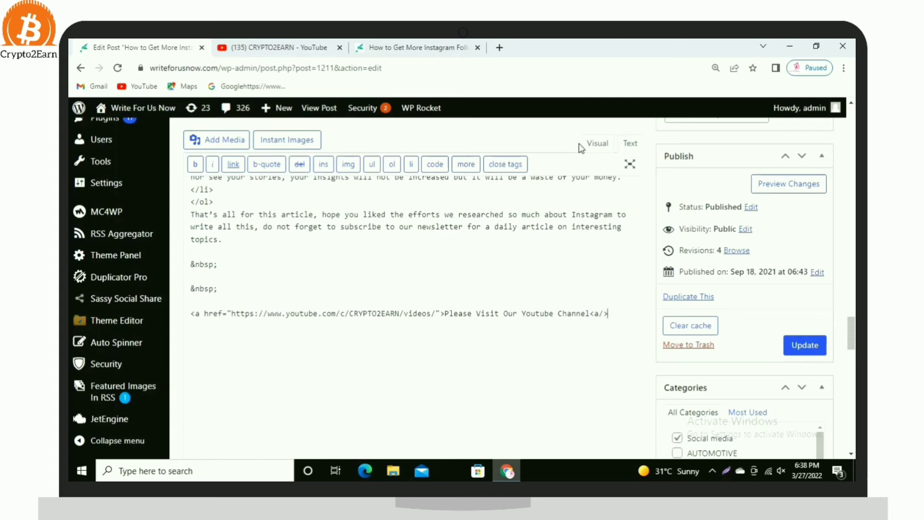
click(597, 144)
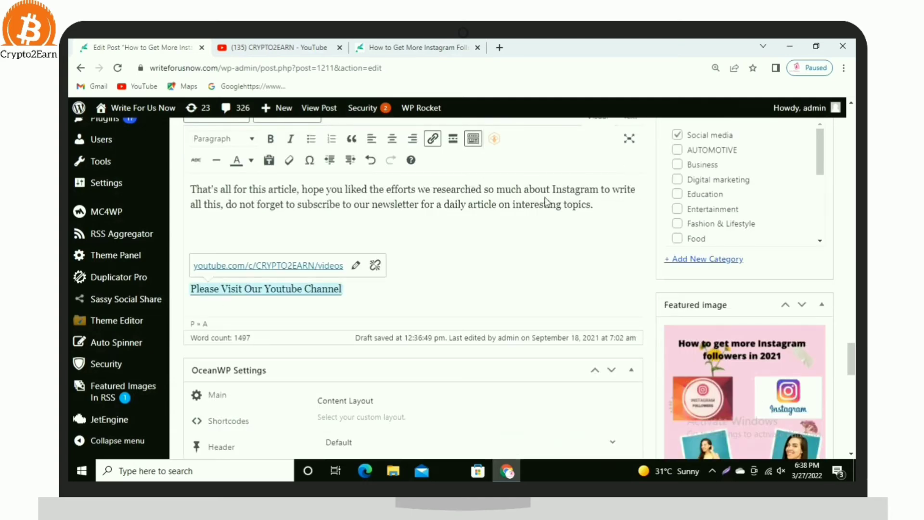
Make the "Please Visit Our Youtube Channel" link text blue and bold.
triple_click(249, 294)
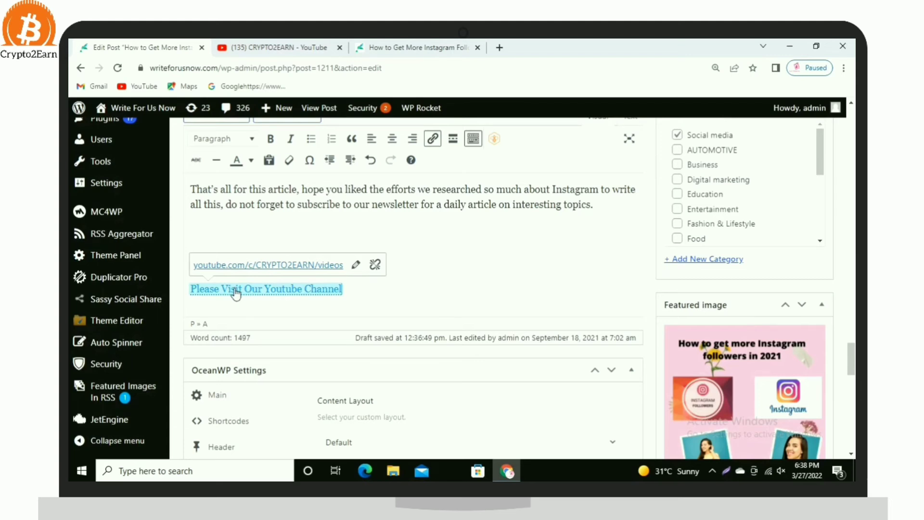
drag(350, 289, 189, 284)
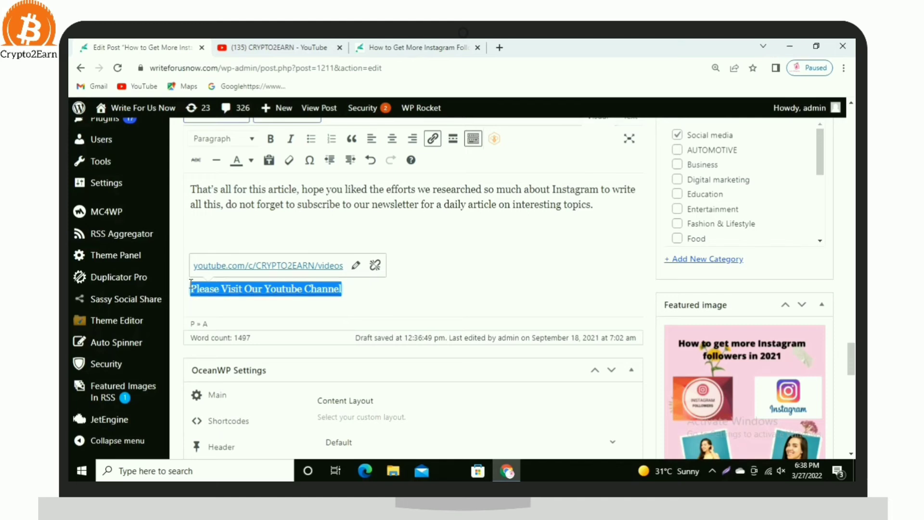
click(251, 161)
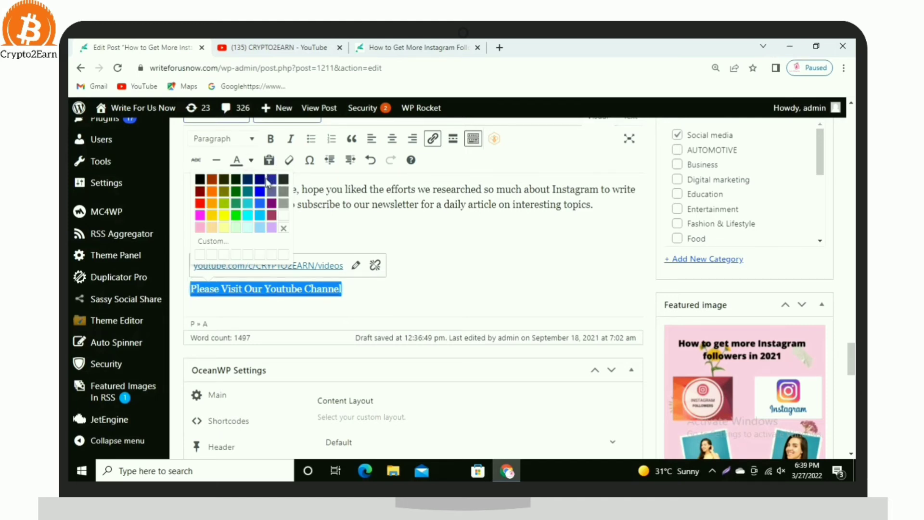
click(261, 194)
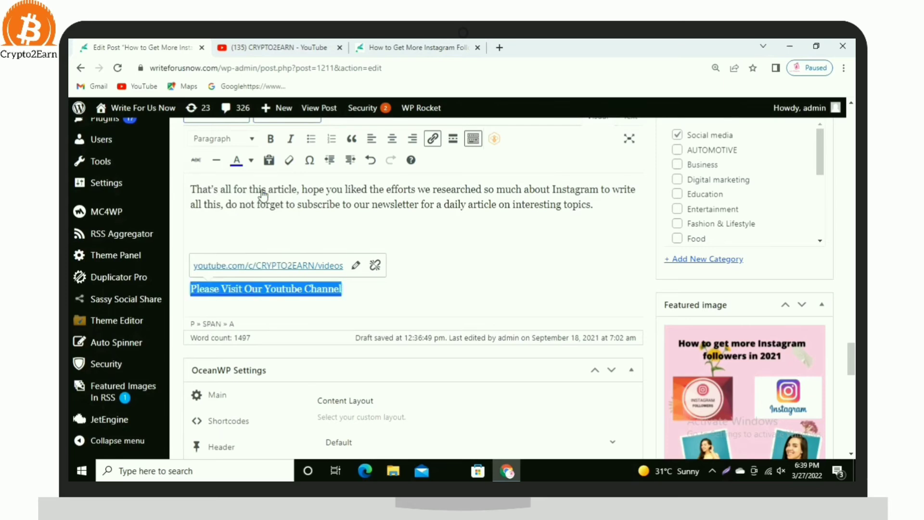
click(271, 139)
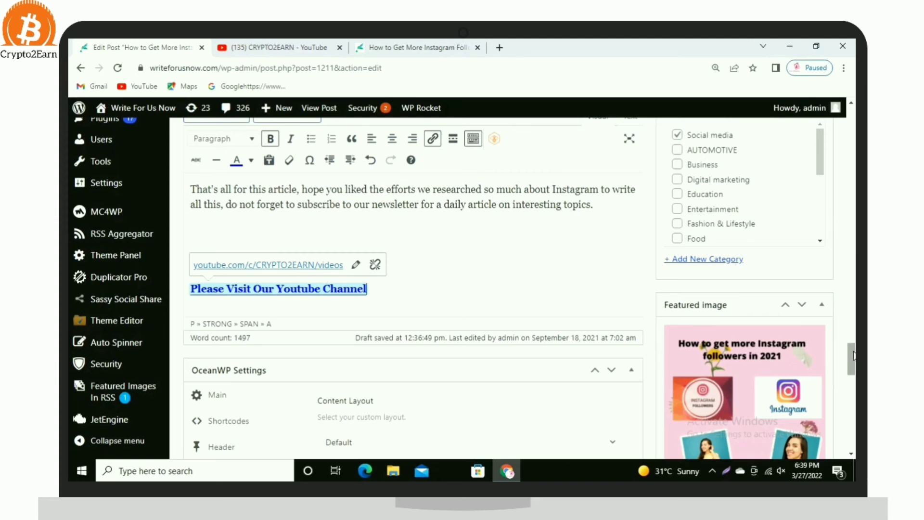
Update the published post with the new link and close the YouTube channel page.
drag(854, 355, 853, 213)
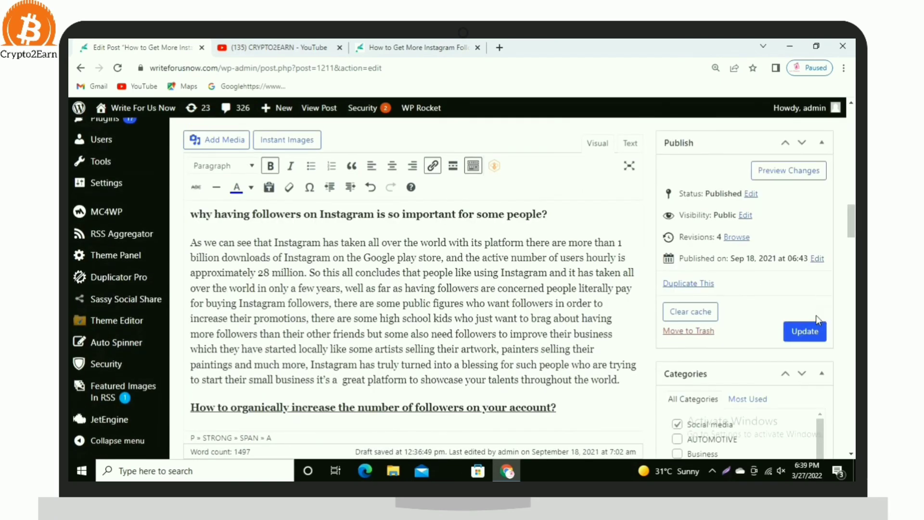
click(806, 332)
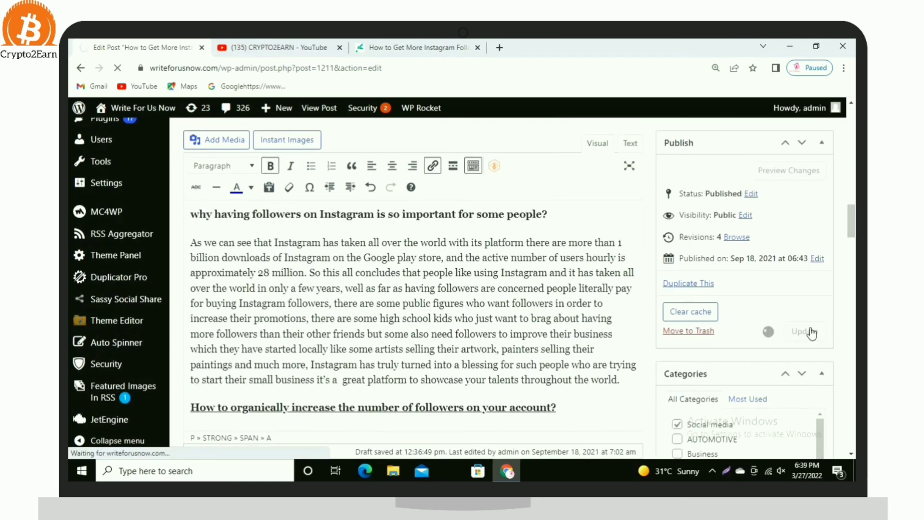
click(340, 47)
On the live Instagram followers post, follow the "Please Visit Our Youtube Channel" link at the end of the article.
click(274, 47)
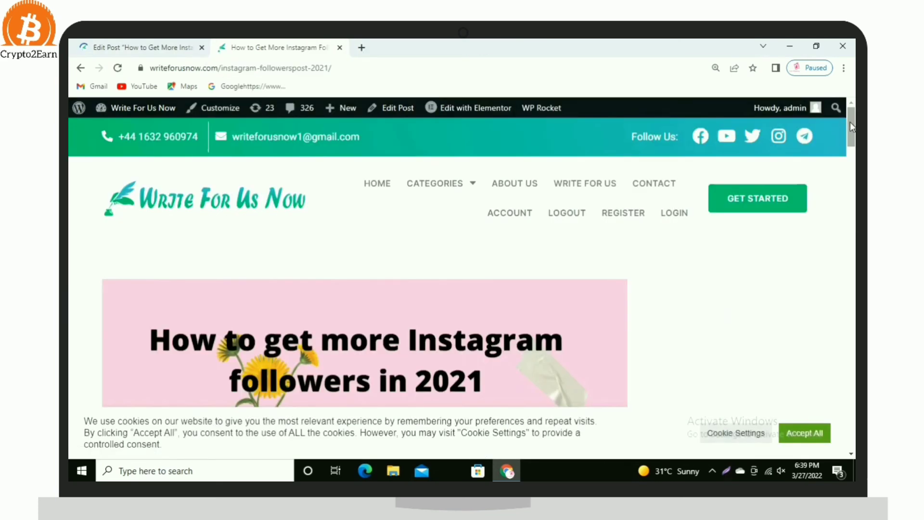
mouse_move(851, 126)
mouse_down()
mouse_move(851, 394)
mouse_move(851, 126)
mouse_up()
drag(850, 125, 850, 382)
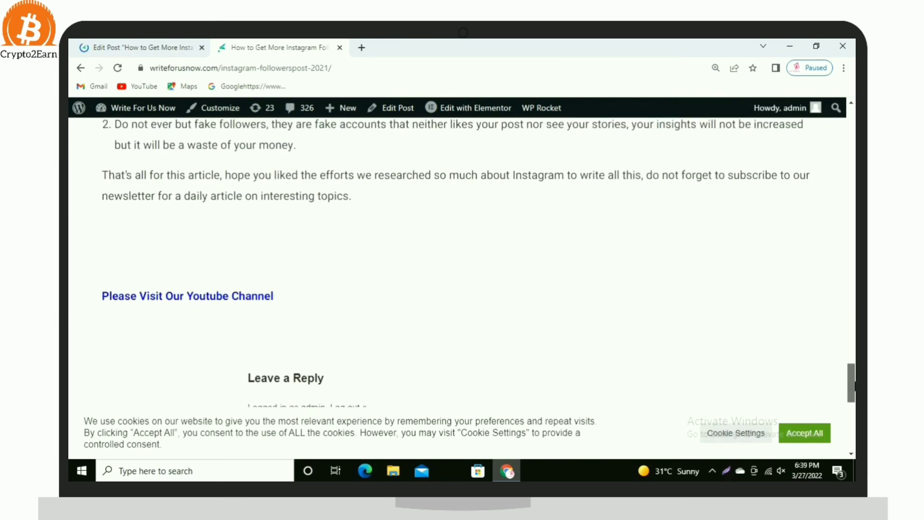
click(201, 297)
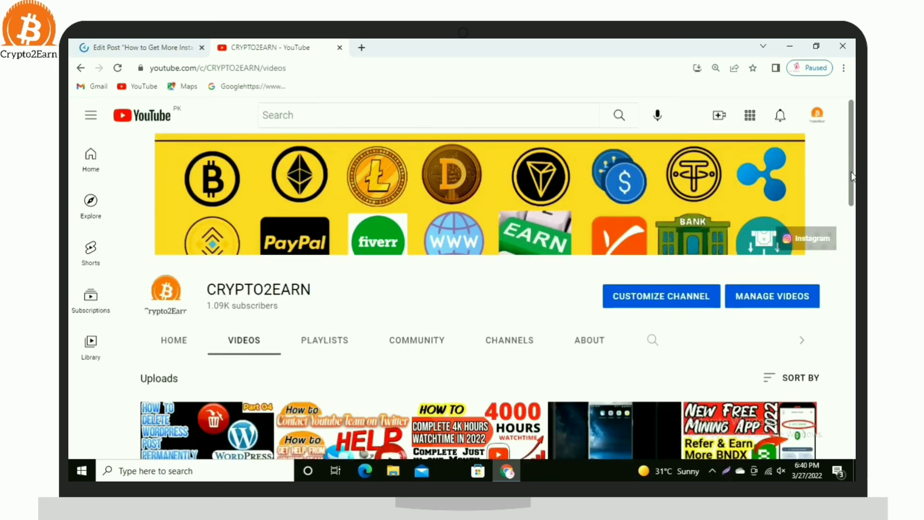
Look through the uploads on the CRYPTO2EARN channel's videos page and close the browser.
scroll(852, 176, down, 7)
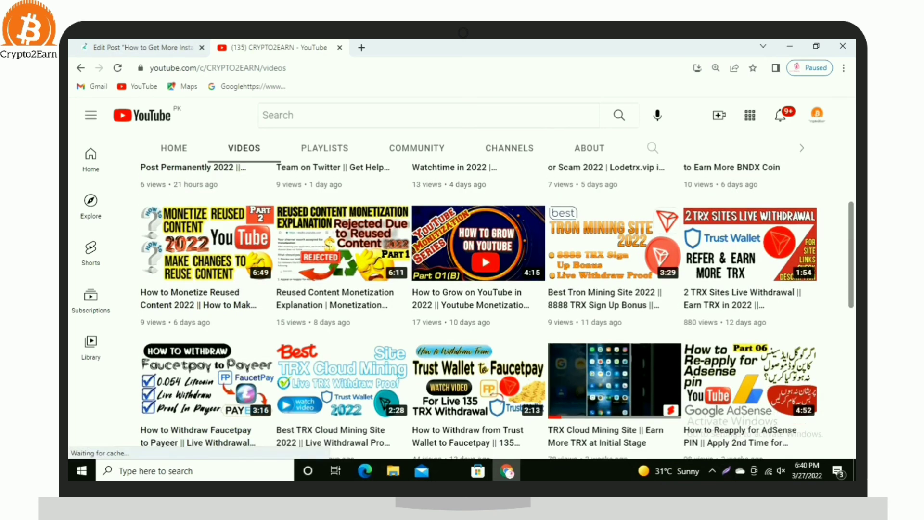
scroll(855, 342, down, 3)
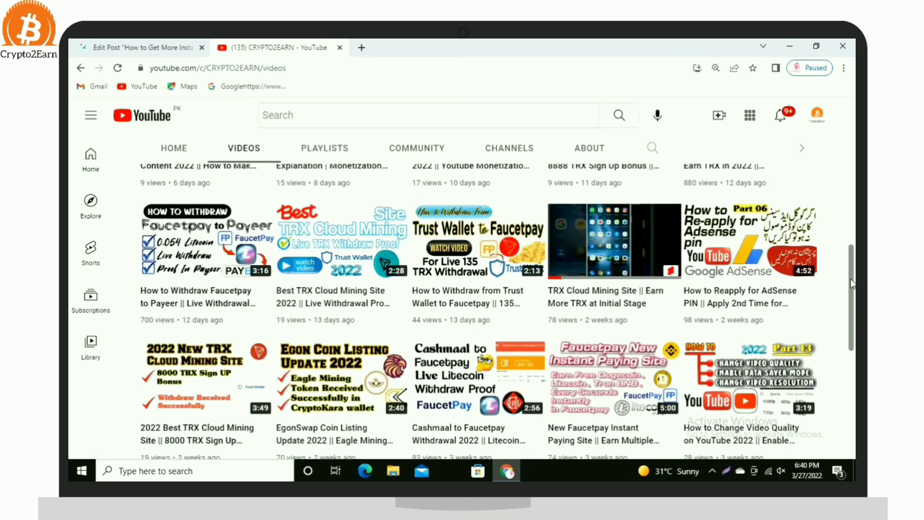
scroll(849, 202, up, 10)
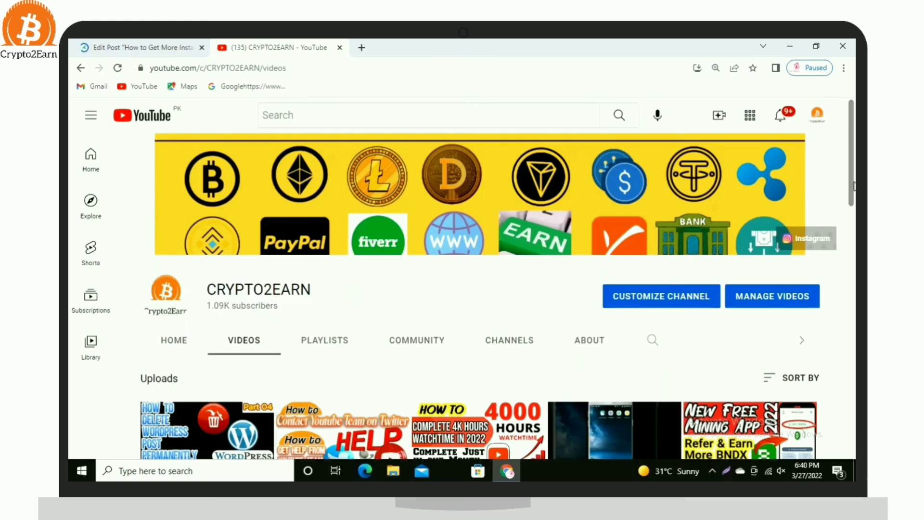
click(843, 47)
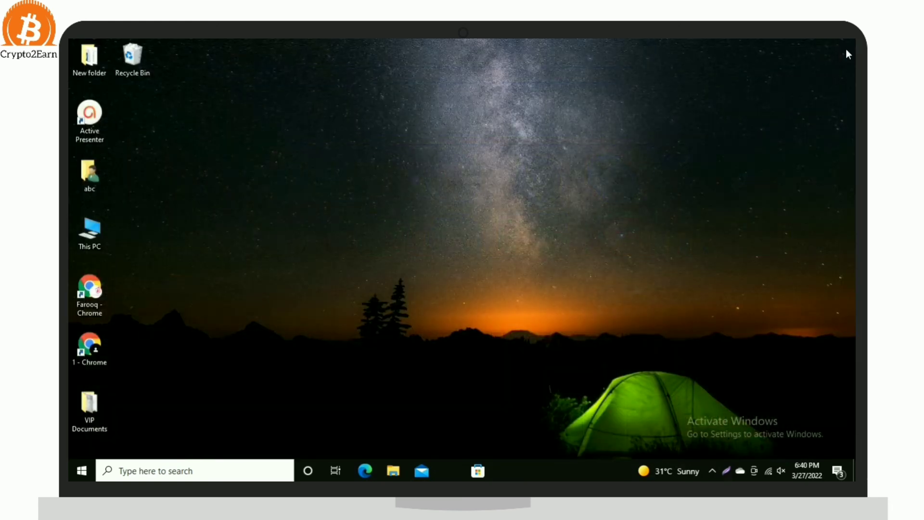